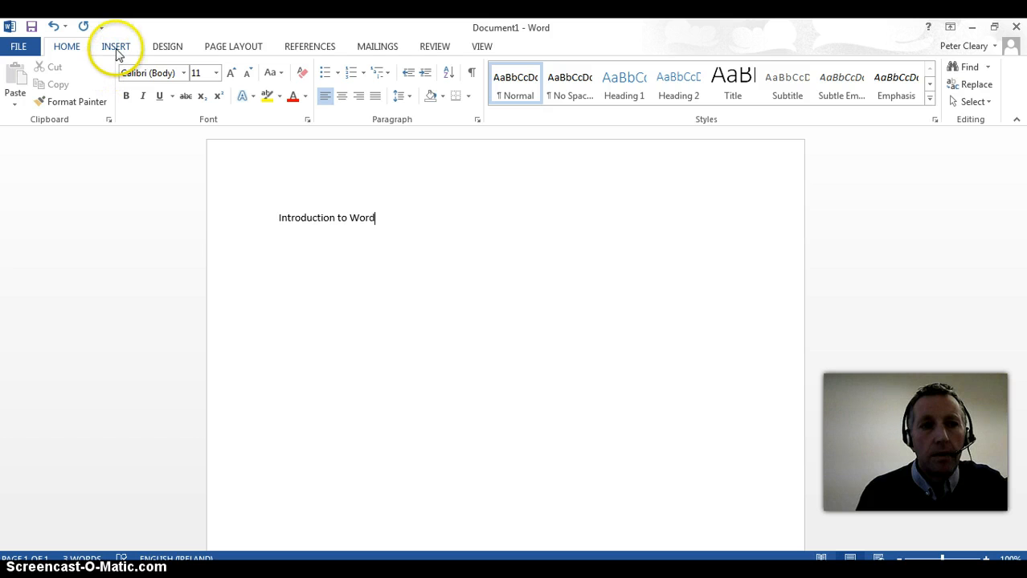
Review the available commands for inserting, design, page layout, references, mailings, review and view, and return to the home formatting commands.
click(118, 48)
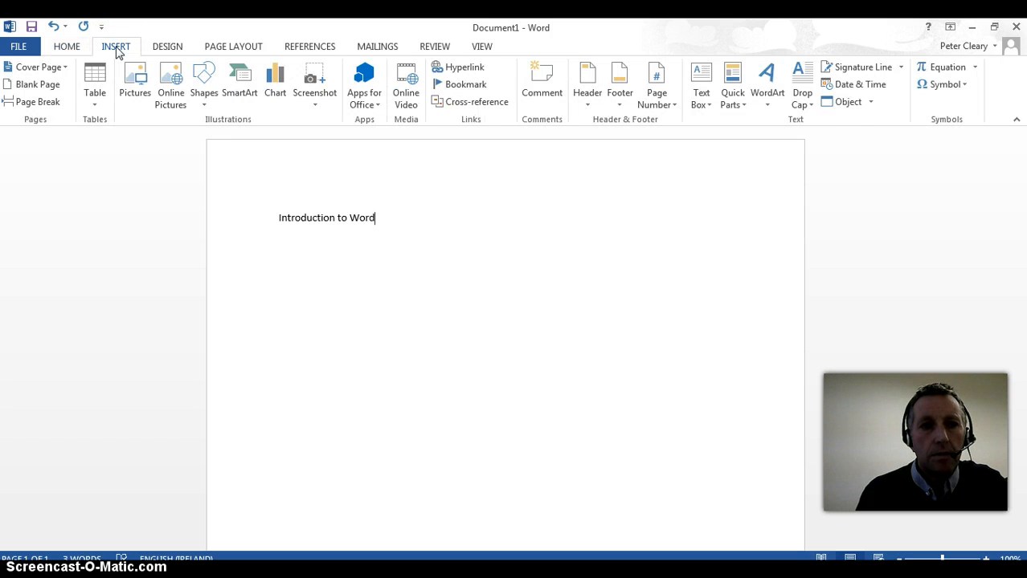
click(169, 49)
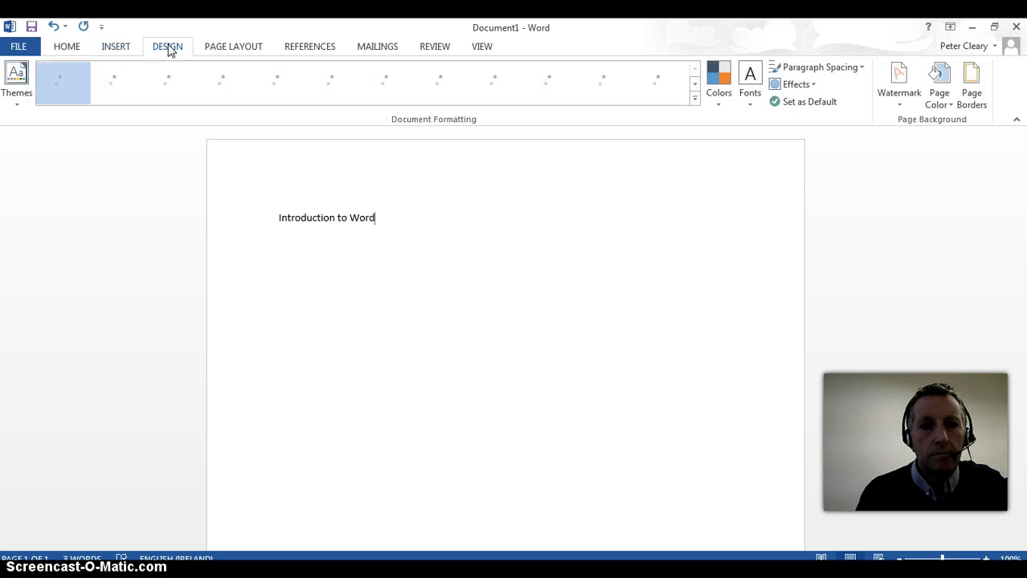
click(229, 50)
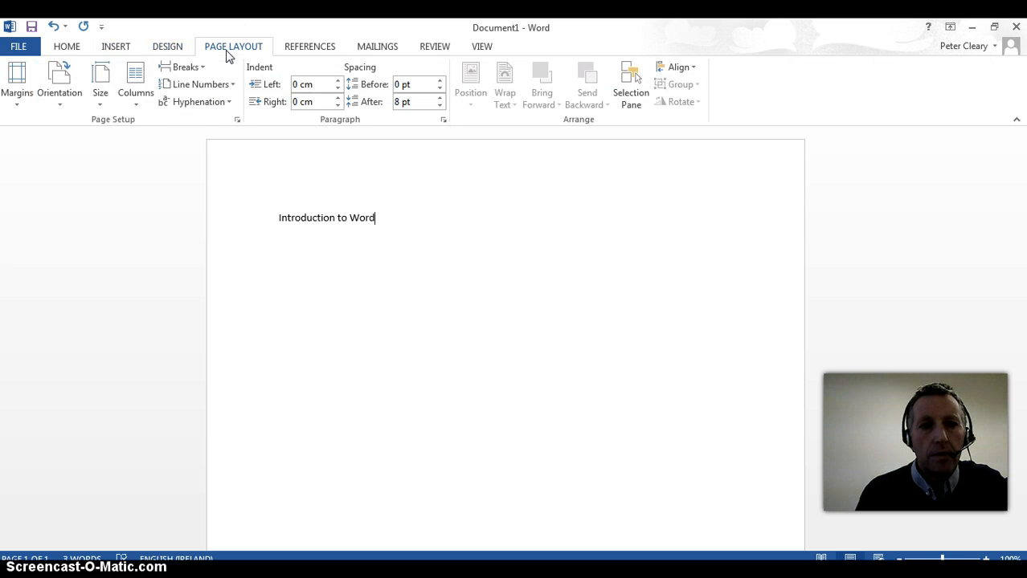
click(306, 50)
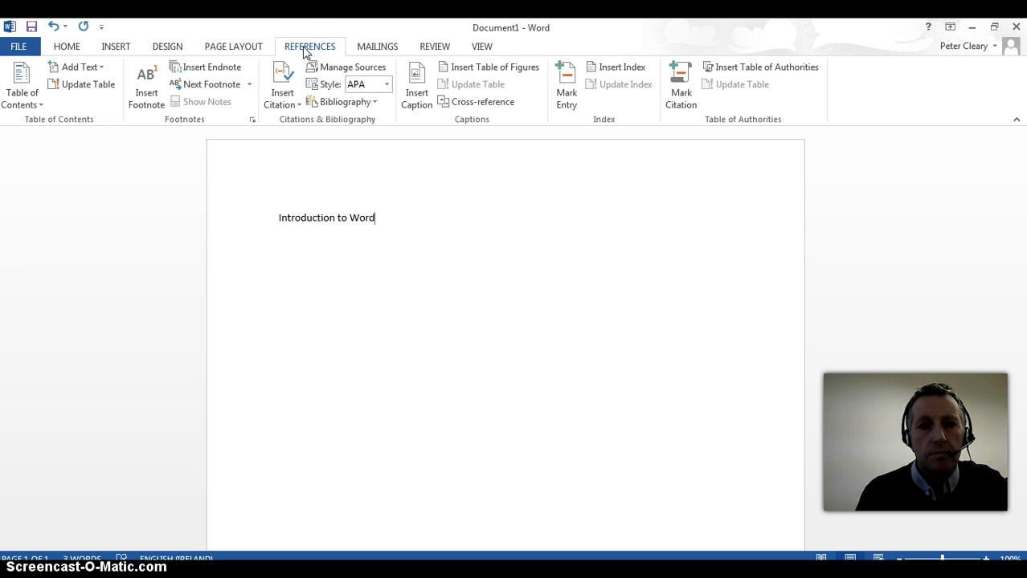
click(374, 49)
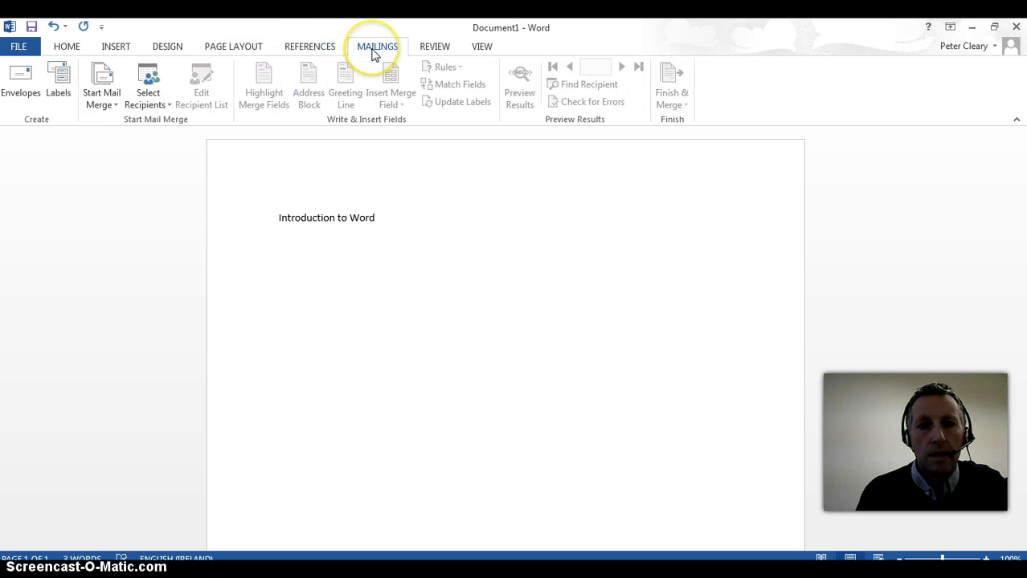
click(434, 50)
click(481, 50)
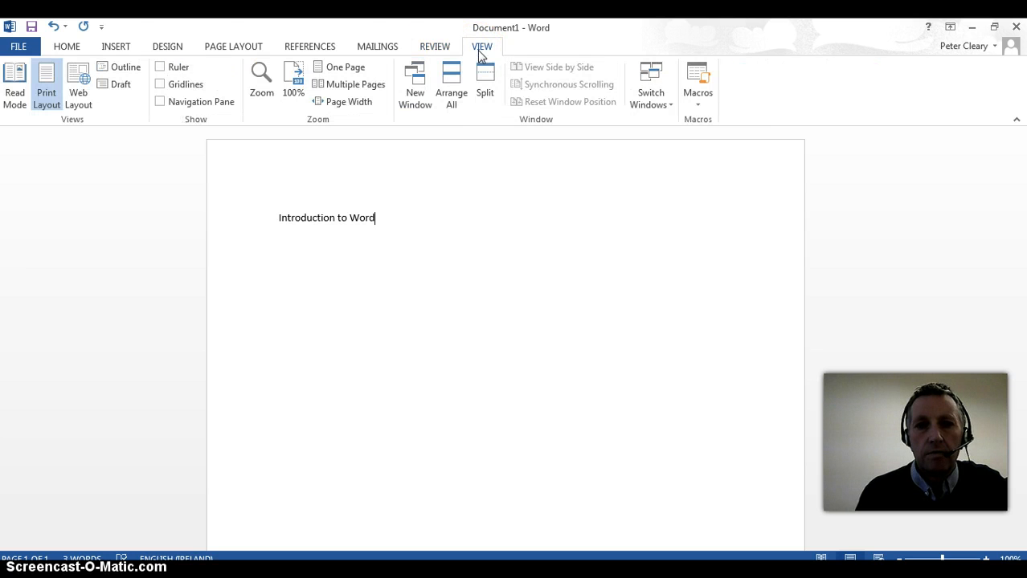
click(71, 48)
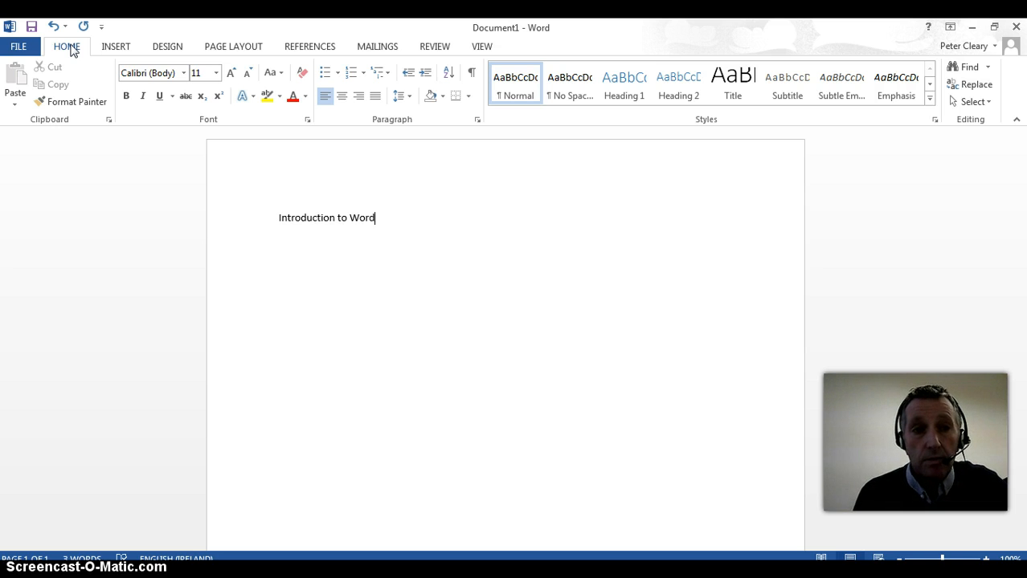
click(70, 50)
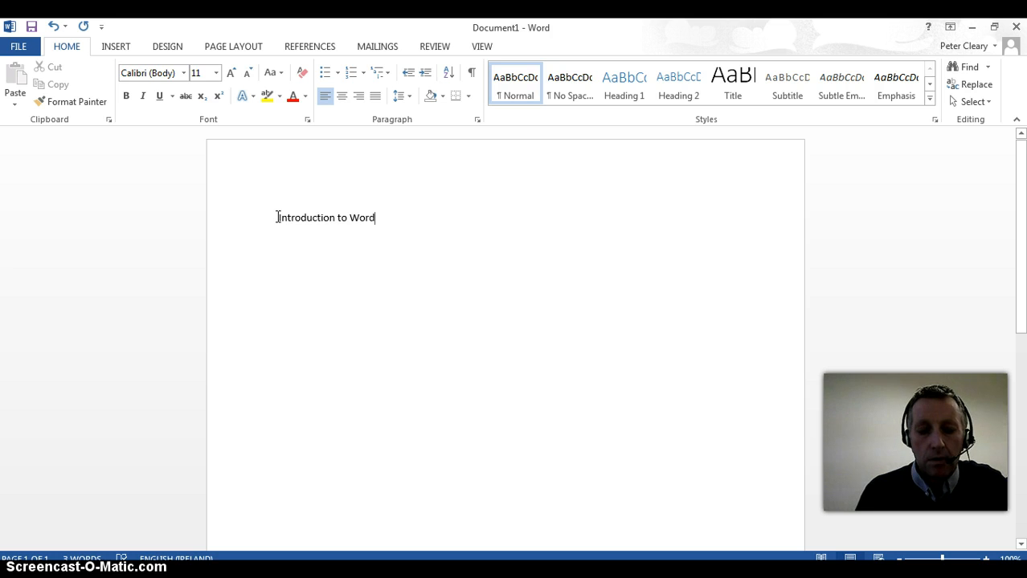
Set the font size of the "Introduction to Word" text to 22.
drag(277, 218, 385, 218)
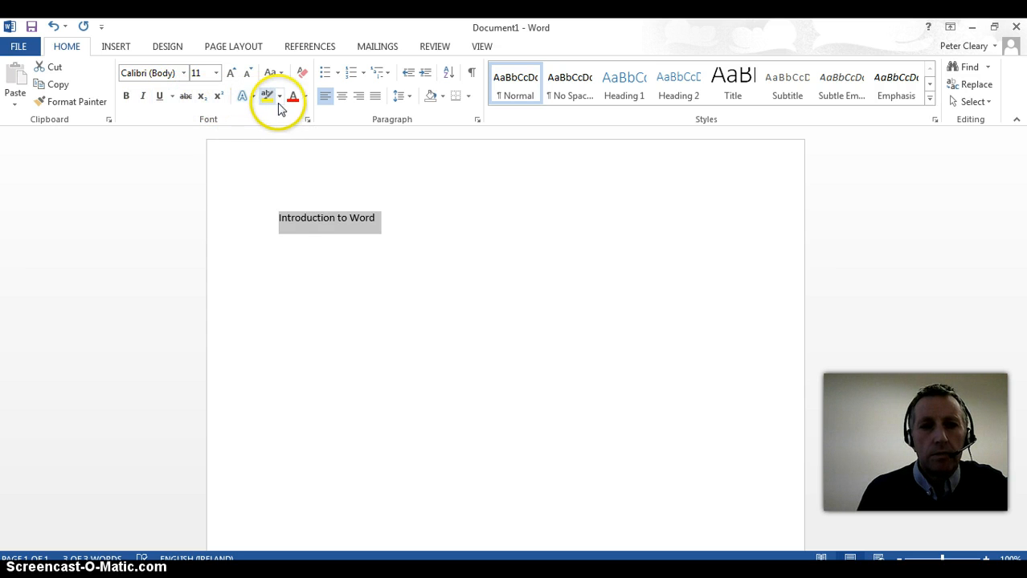
click(306, 97)
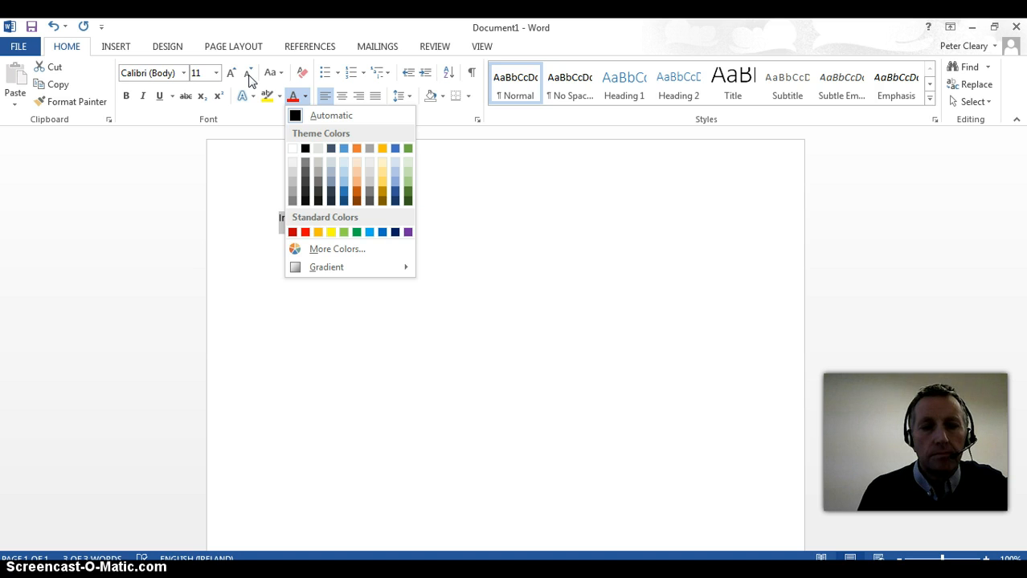
click(184, 75)
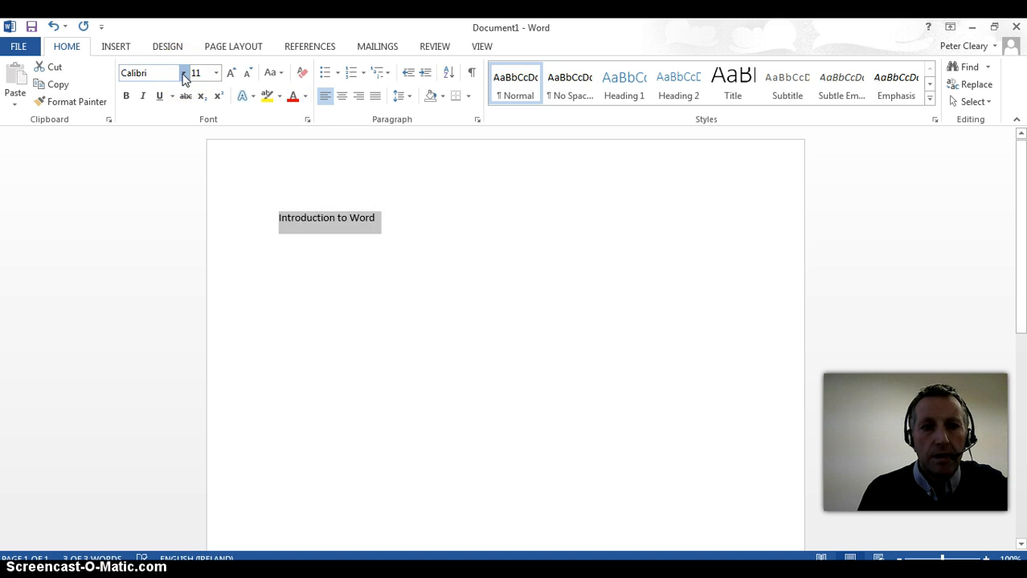
click(184, 74)
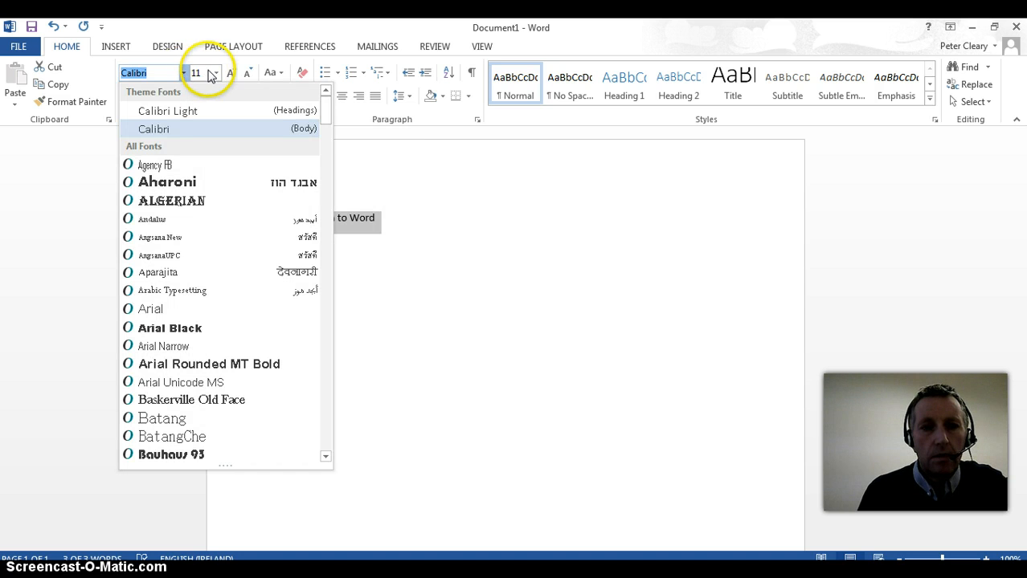
click(215, 73)
click(217, 73)
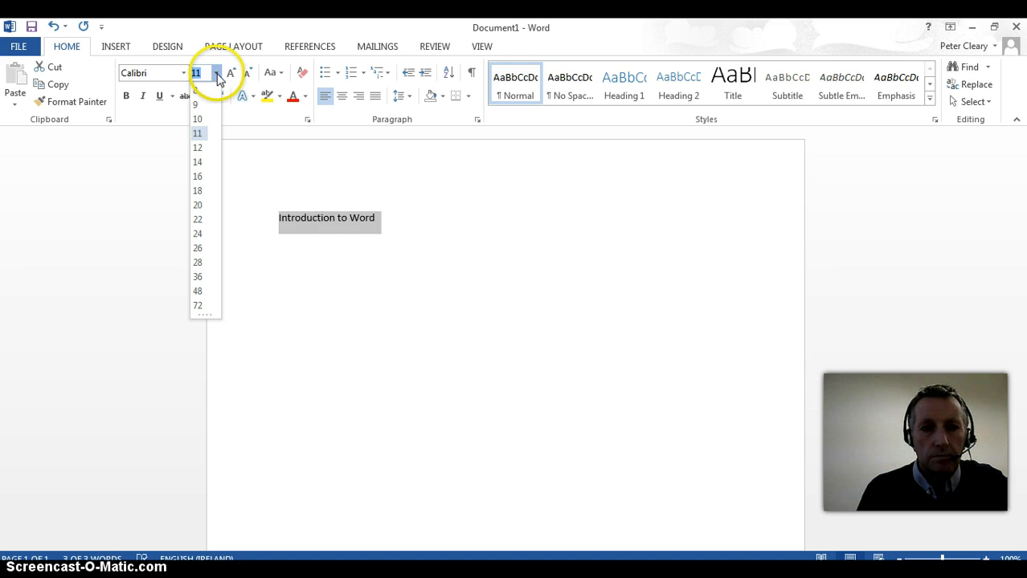
click(197, 221)
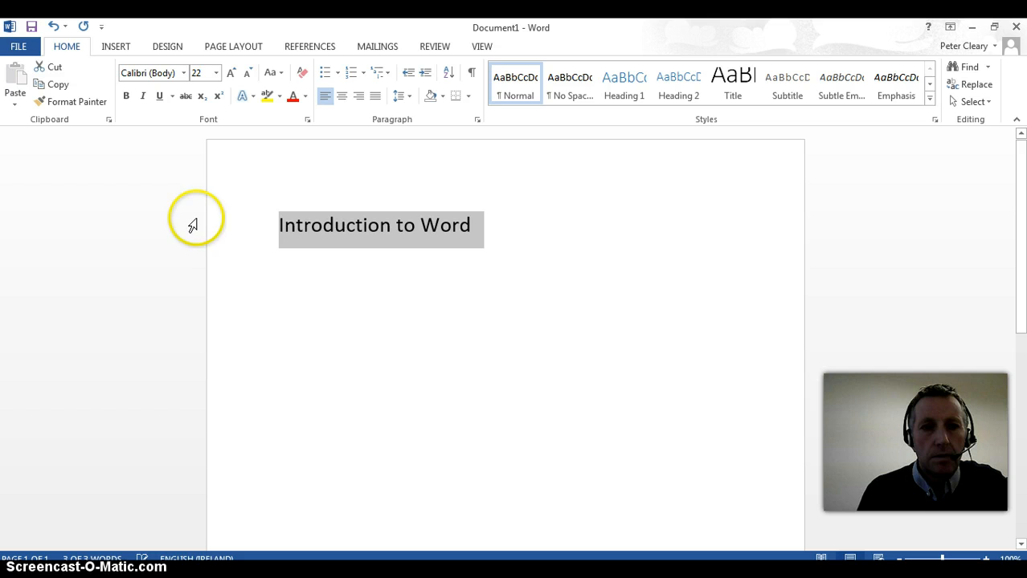
Shrink the title text stepwise to size 18 and grow it stepwise to size 28.
click(248, 76)
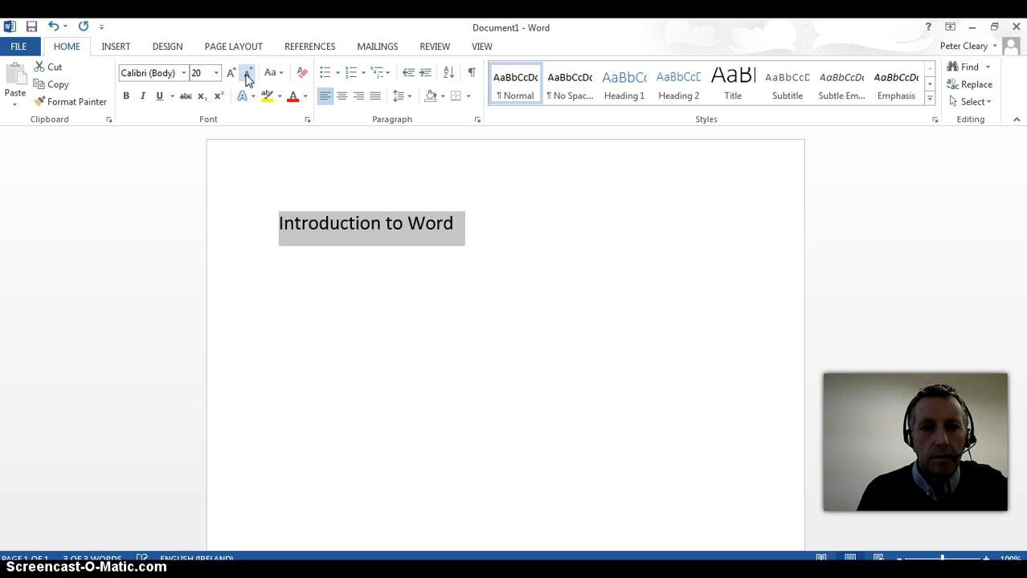
click(248, 76)
click(231, 76)
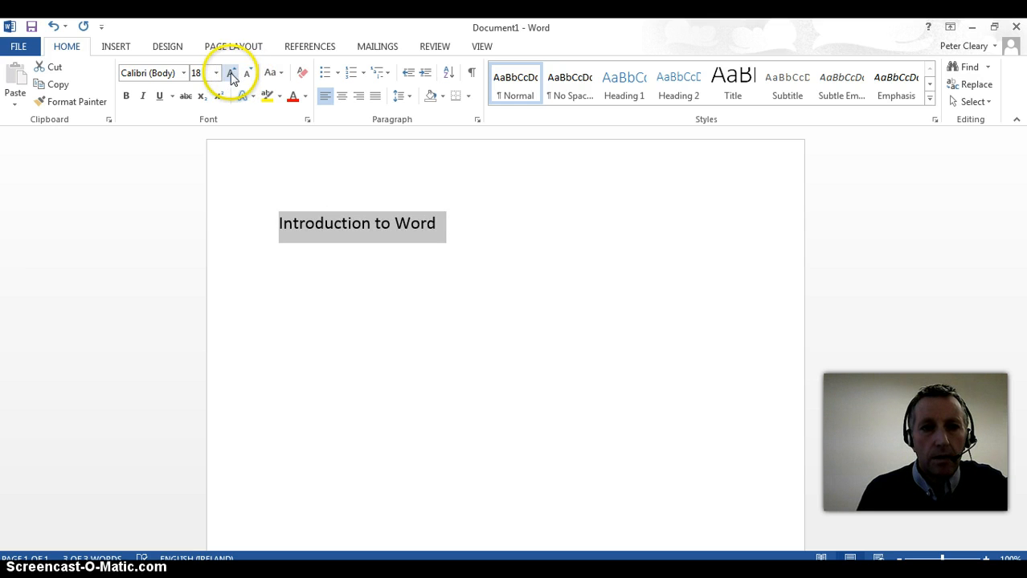
click(231, 76)
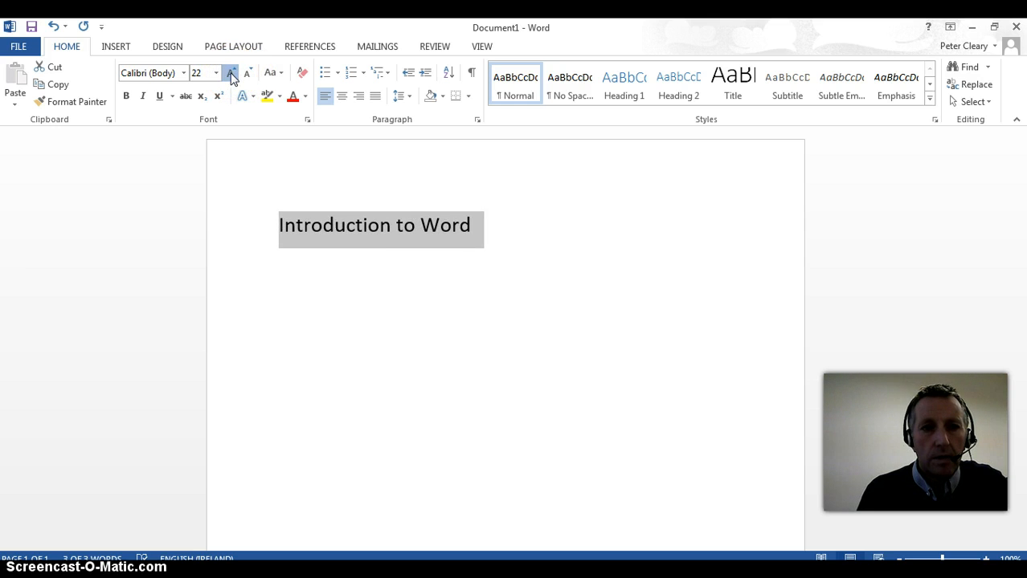
click(232, 76)
click(231, 76)
click(231, 76)
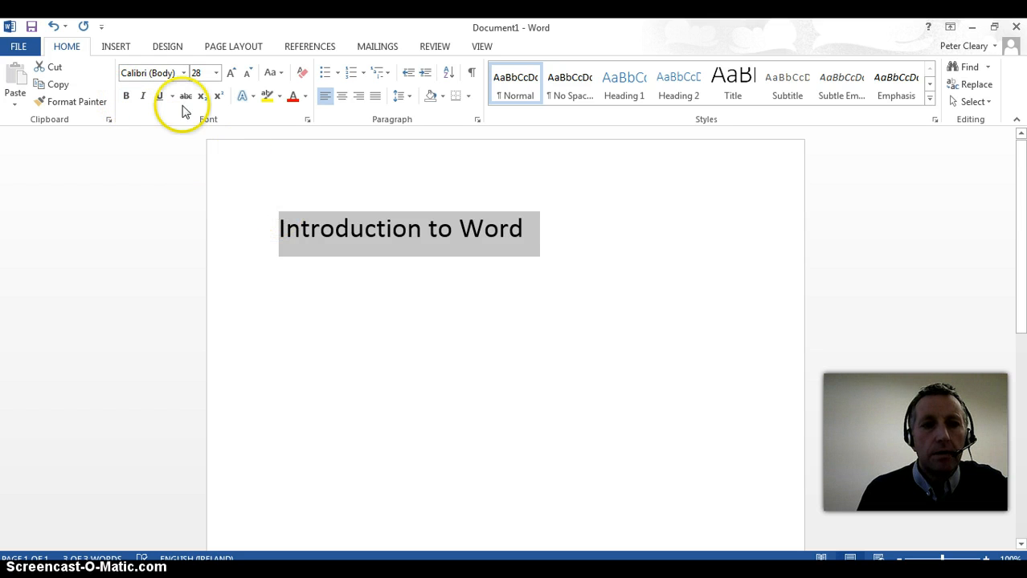
Make the "Introduction to Word" title bold, italic and underlined.
click(126, 97)
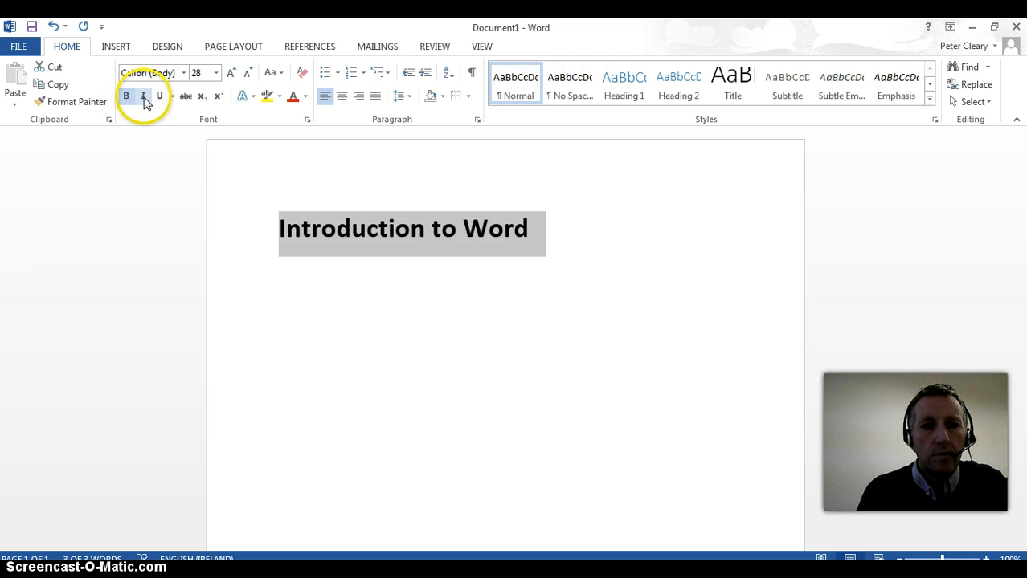
click(143, 97)
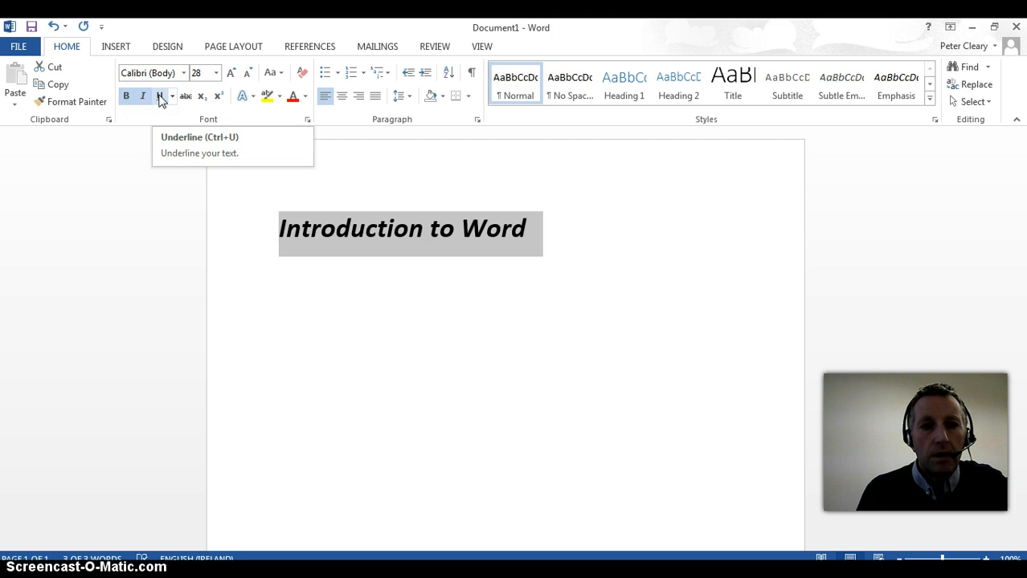
click(160, 97)
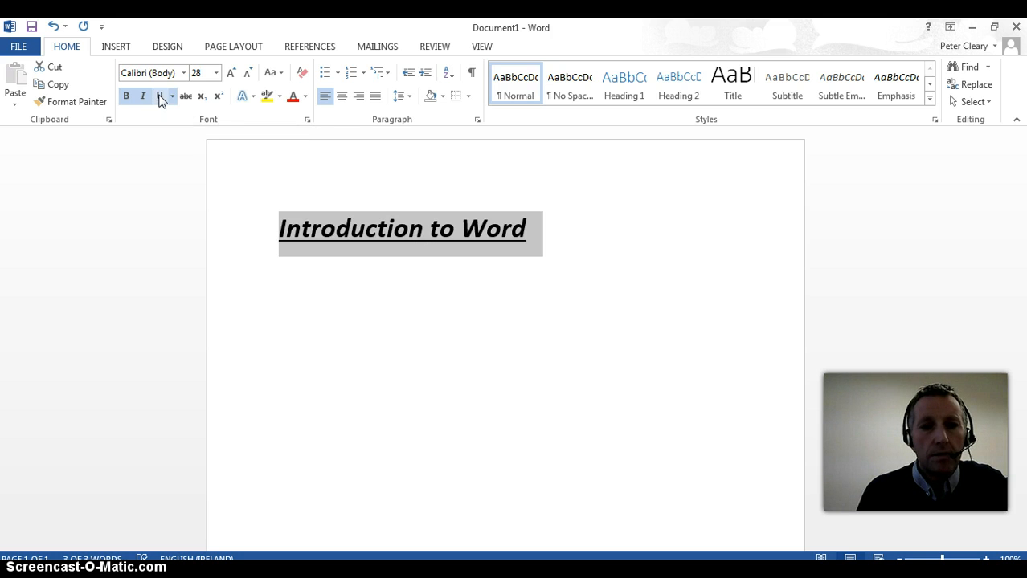
Change the title's font color to the standard red and deselect the text.
click(305, 97)
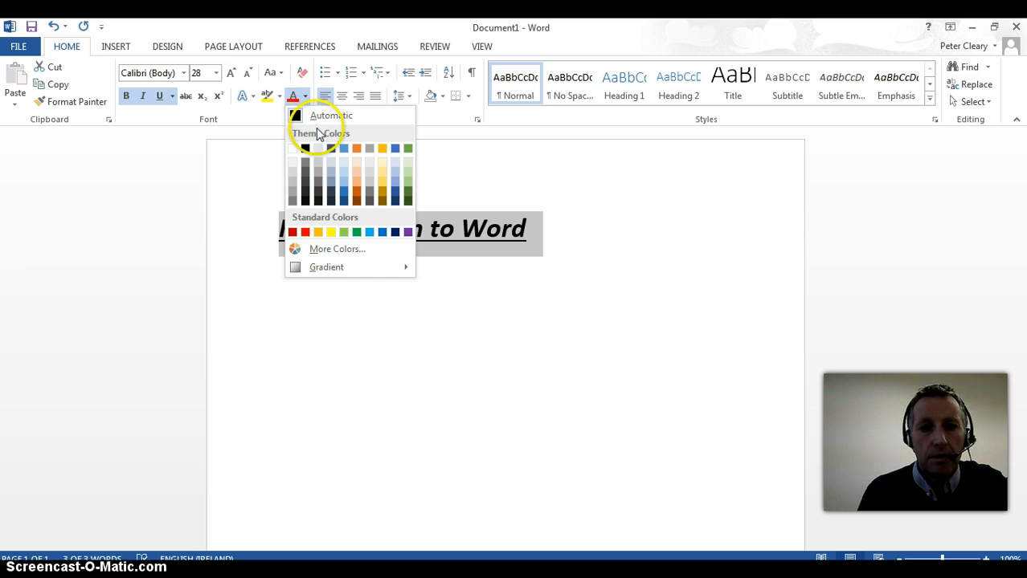
click(306, 233)
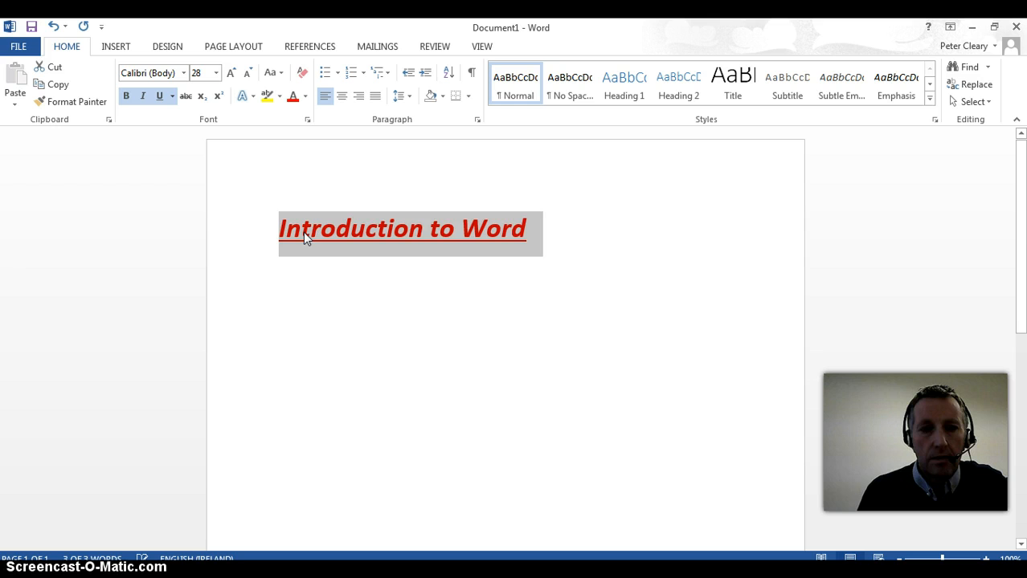
click(291, 271)
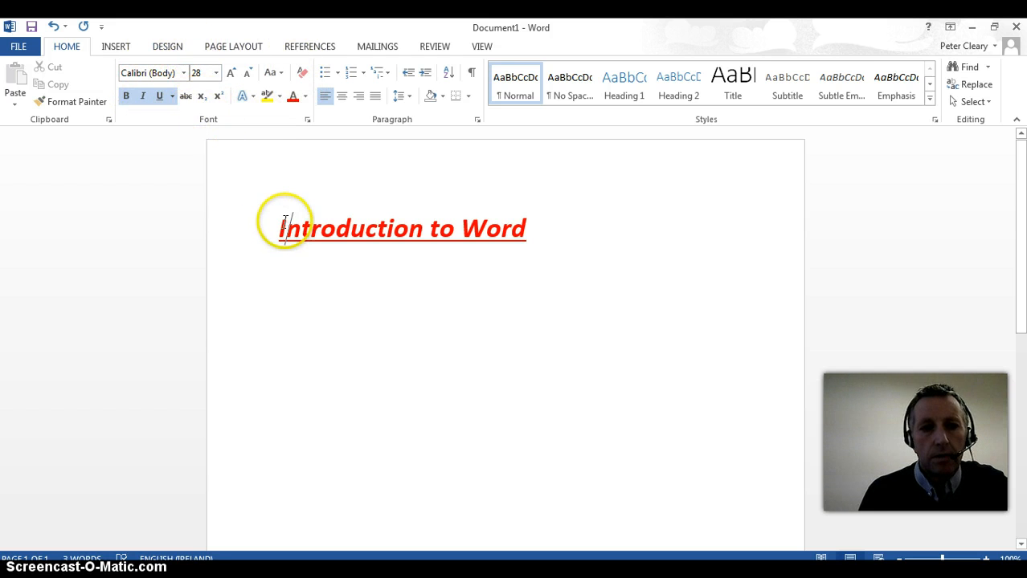
Remove the underline, italic and bold formatting from the whole title.
drag(278, 228, 518, 218)
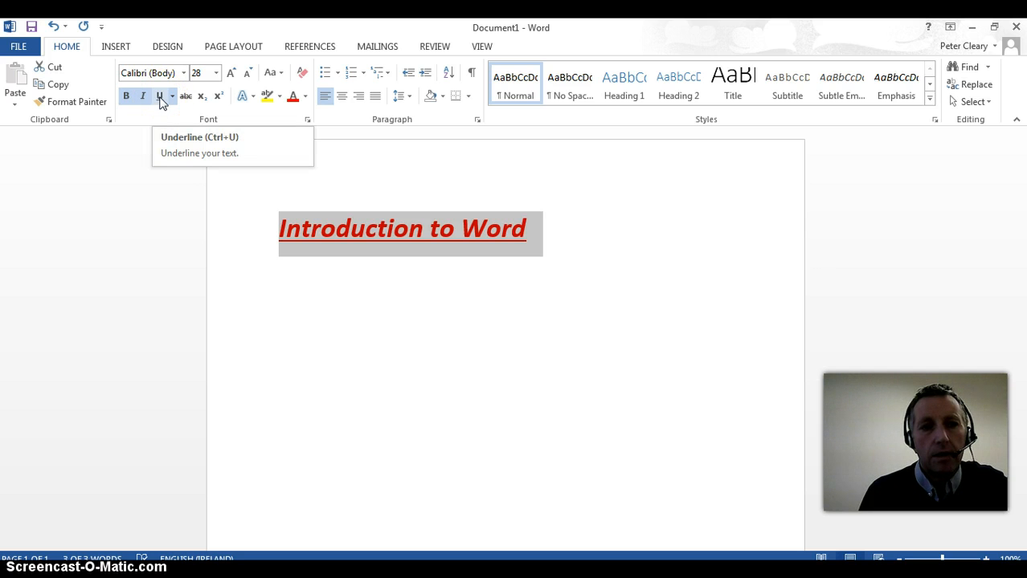
click(161, 99)
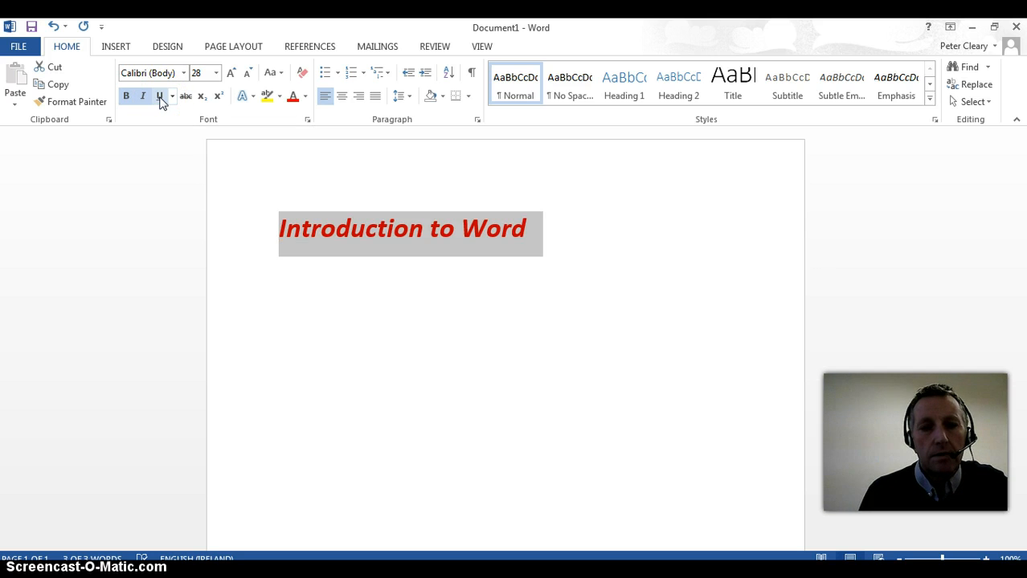
click(143, 100)
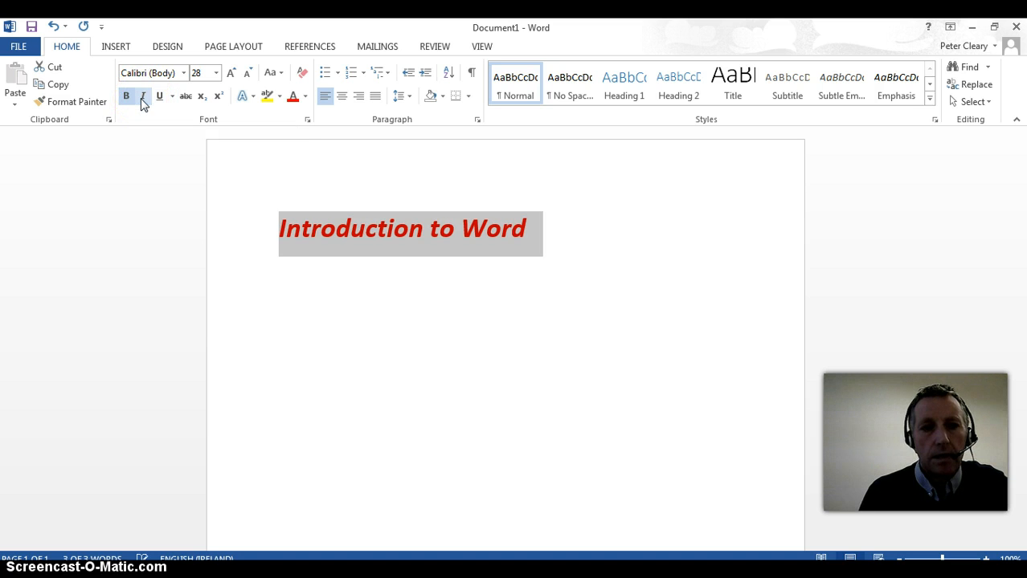
click(126, 98)
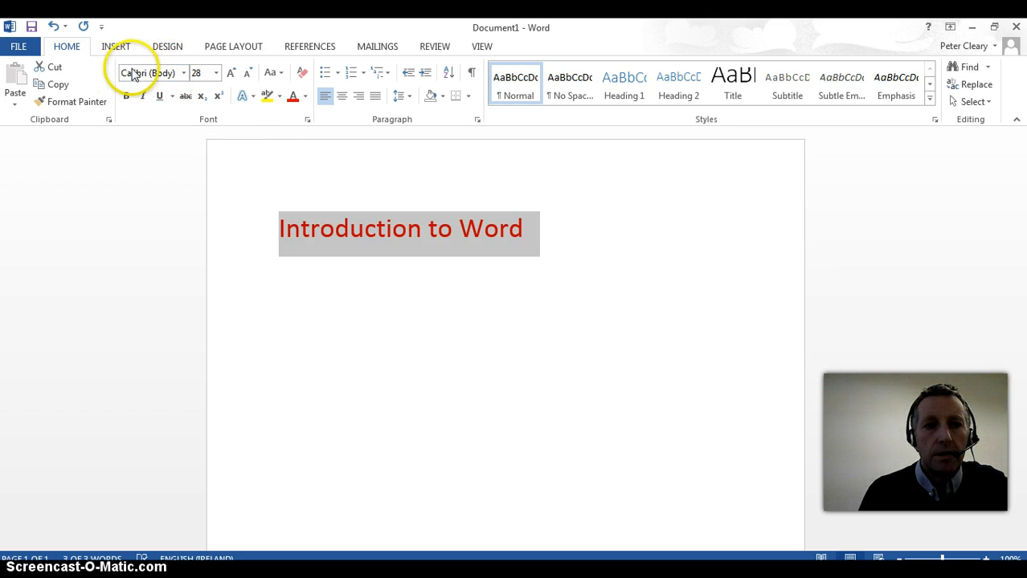
Try the Bodoni MT Black font on the title and settle on Arial Narrow.
click(184, 74)
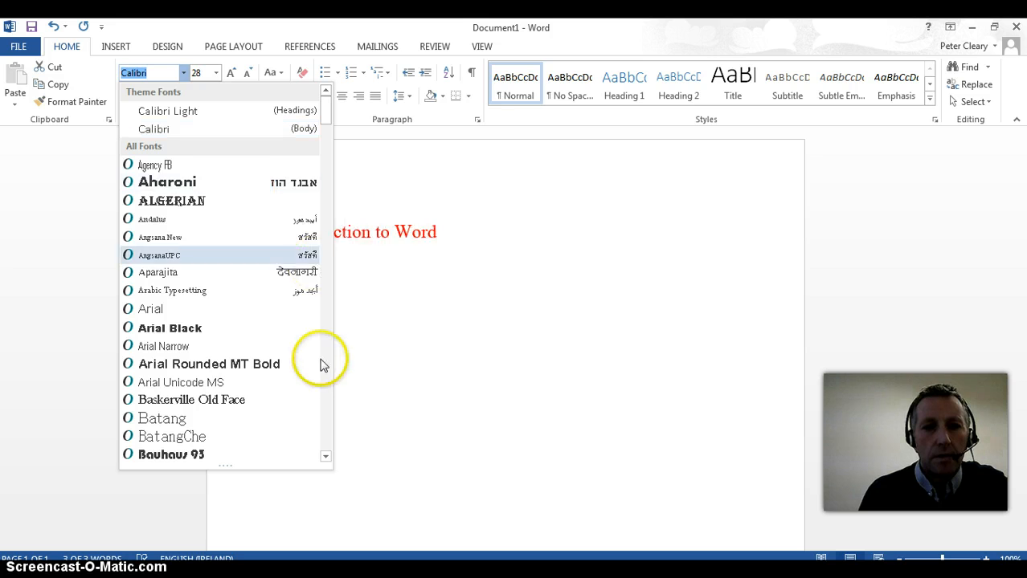
click(326, 458)
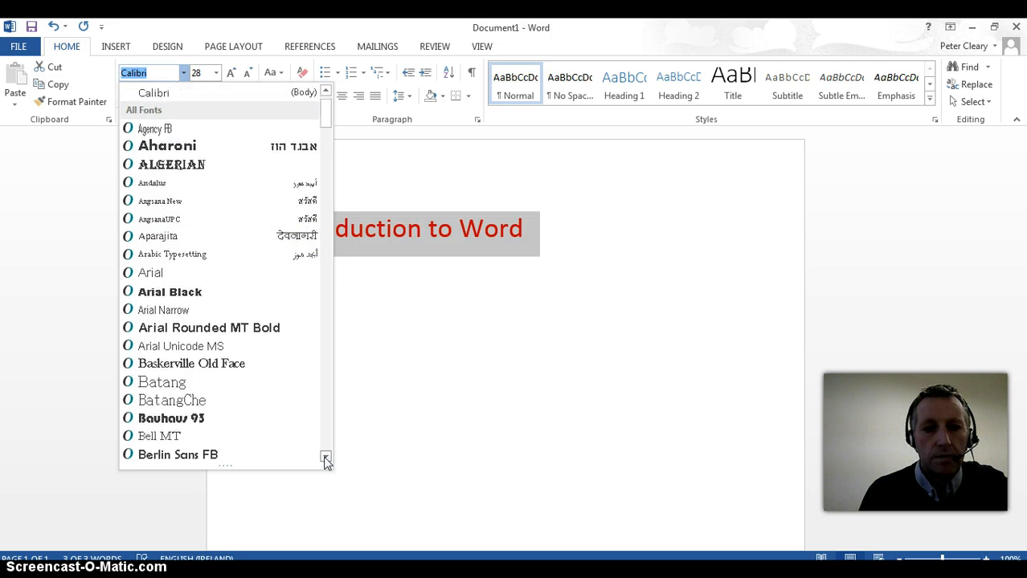
scroll(325, 458, down, 3)
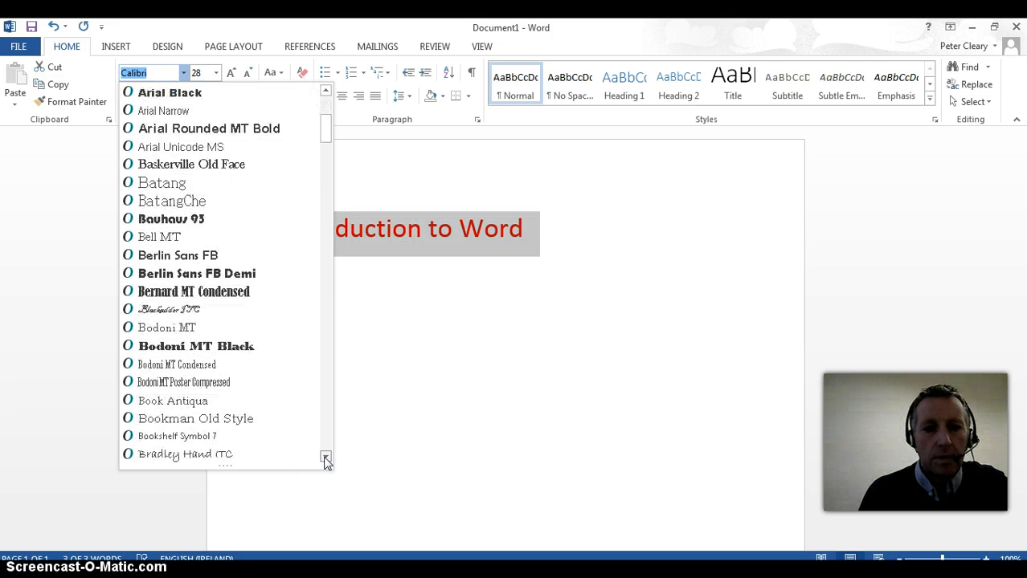
click(322, 458)
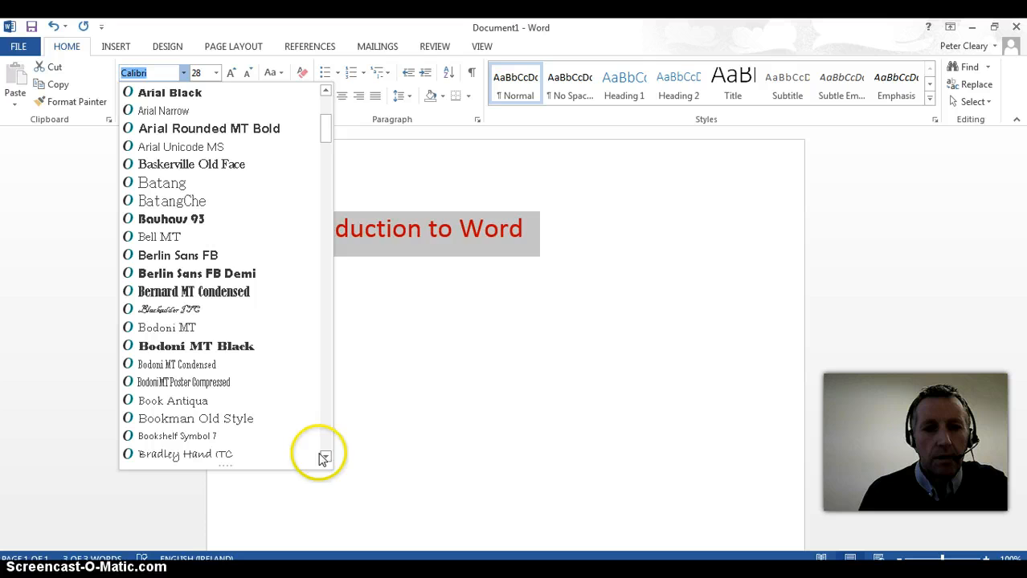
click(237, 346)
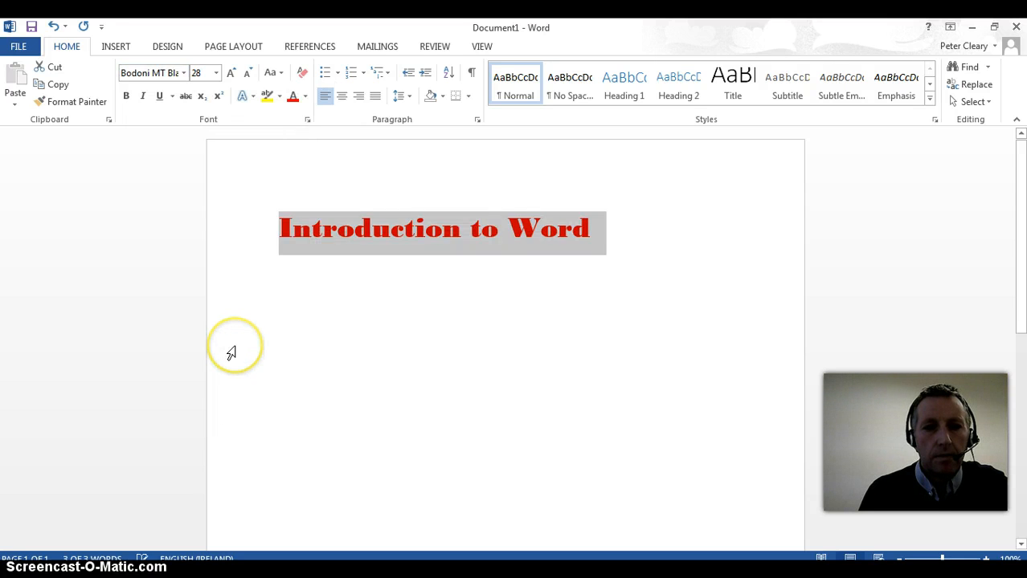
click(184, 73)
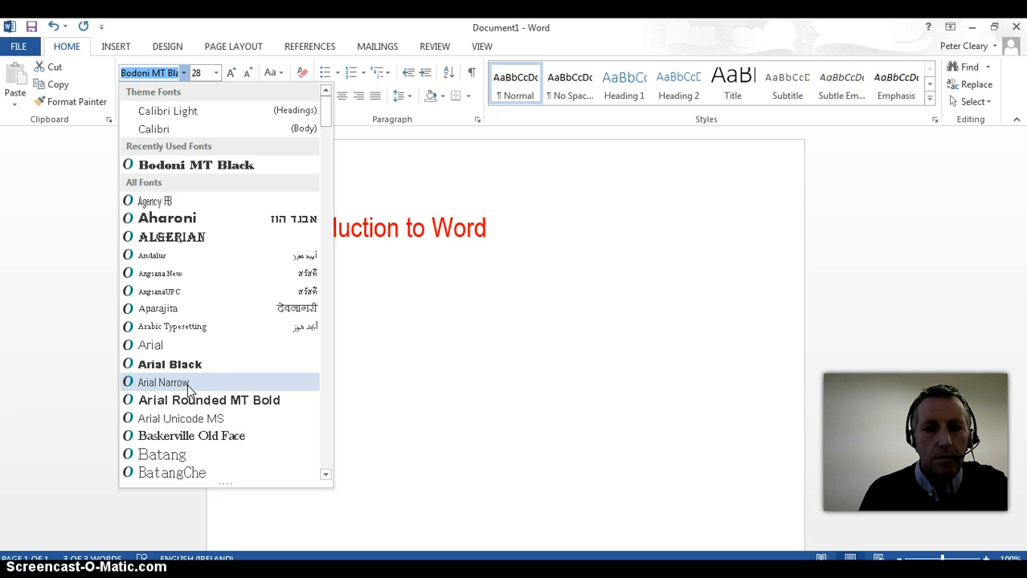
click(163, 383)
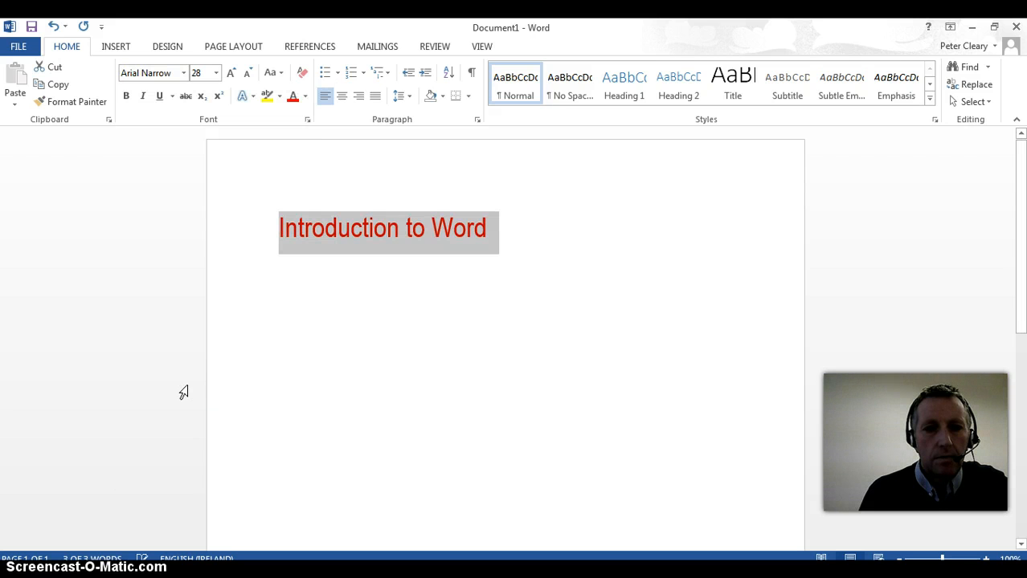
Set the "Introduction to Word" title's font to Broadway, deselect it and place the cursor at the end of the title.
click(184, 73)
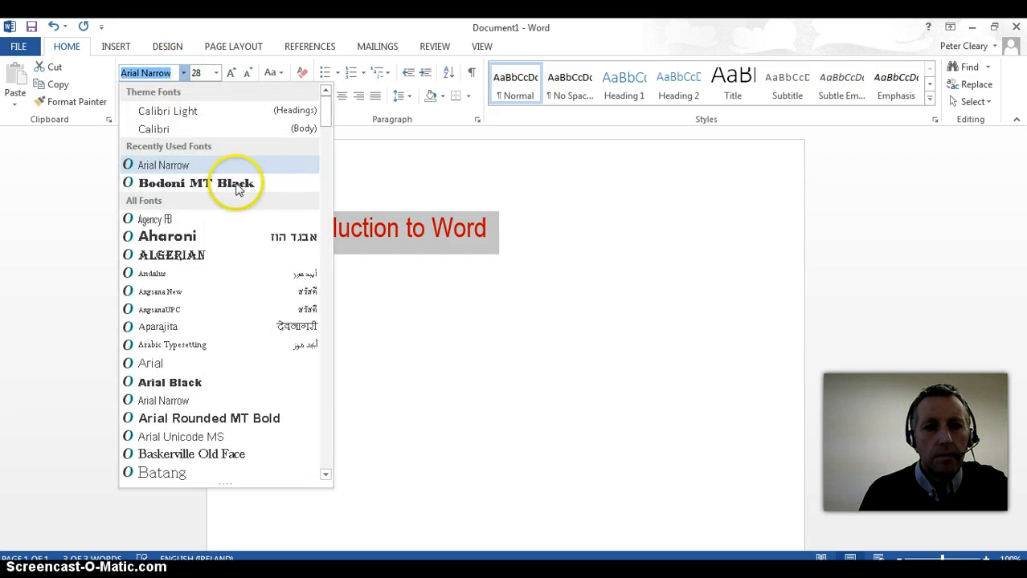
click(325, 475)
click(325, 474)
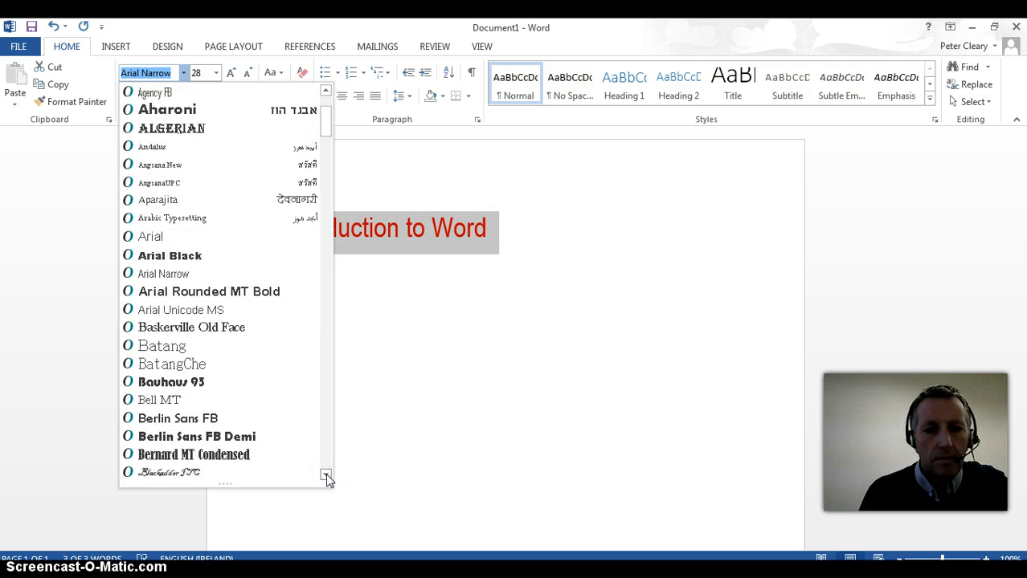
click(325, 475)
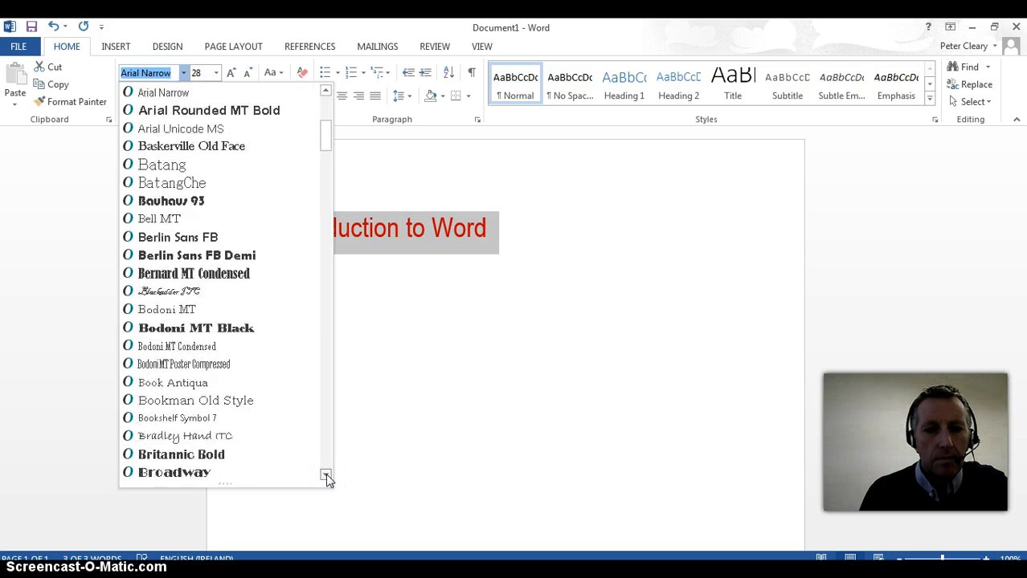
click(325, 475)
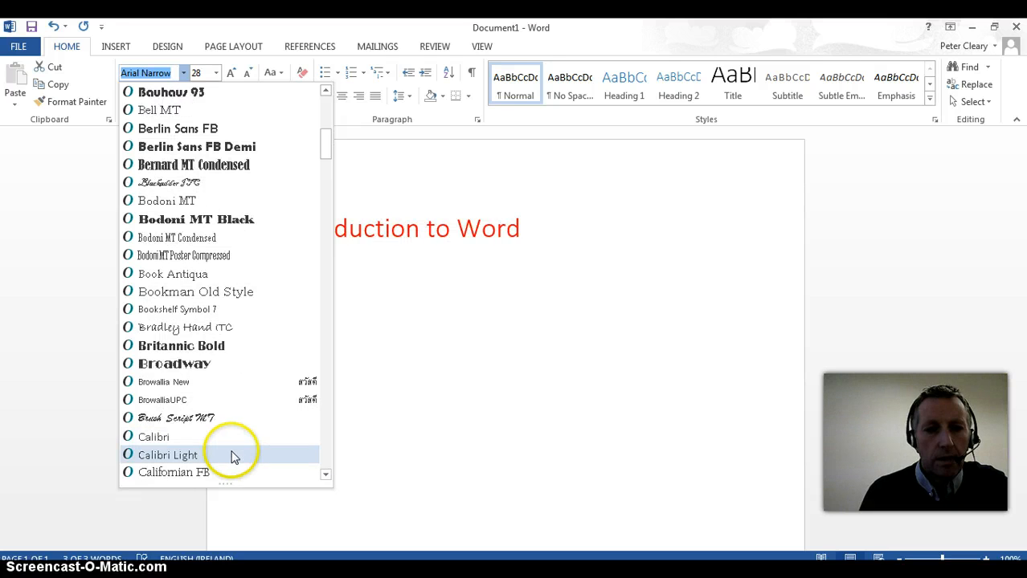
click(212, 365)
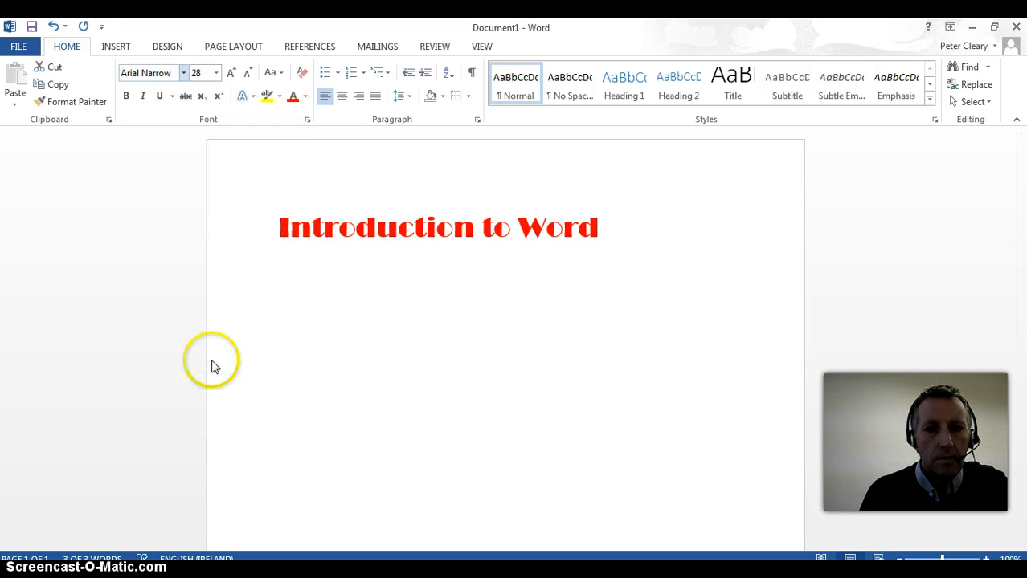
click(328, 328)
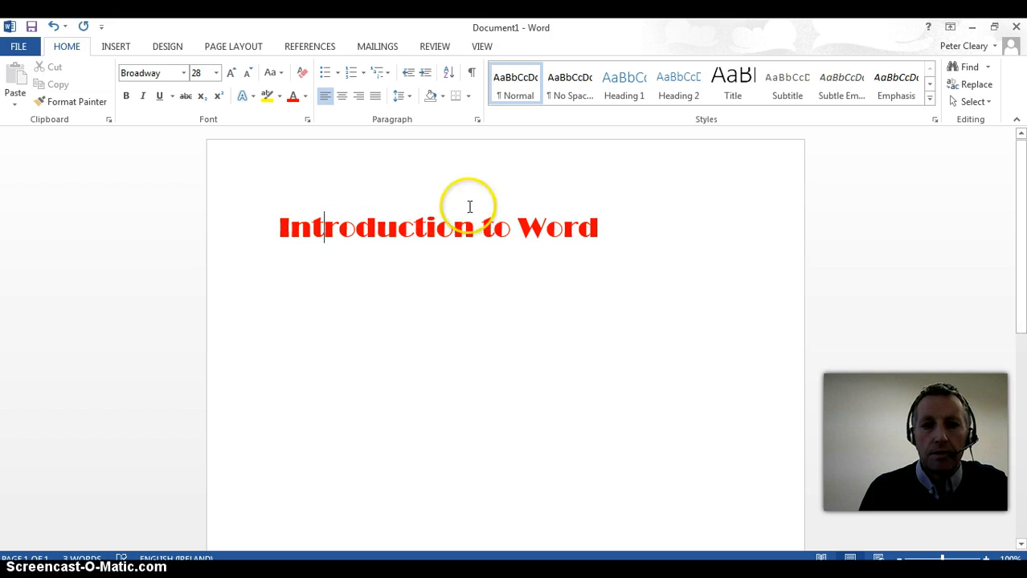
click(607, 229)
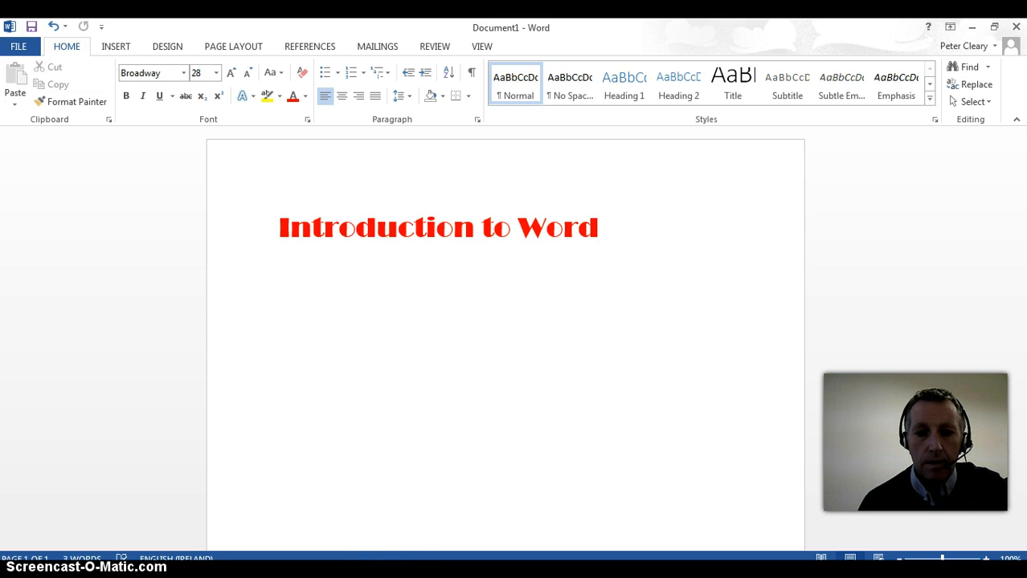
Switch to Chrome and open the eatingrichly.com link under "Good food on a budget. Blogs" on the class page.
key(alt+Tab)
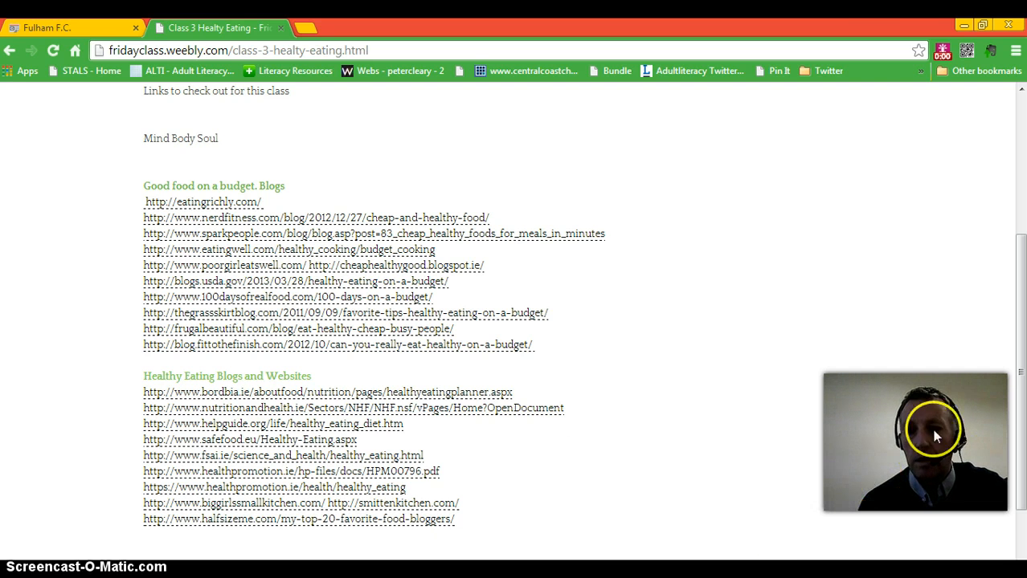
mouse_move(1019, 367)
mouse_down()
mouse_move(1022, 299)
mouse_move(1023, 397)
mouse_up()
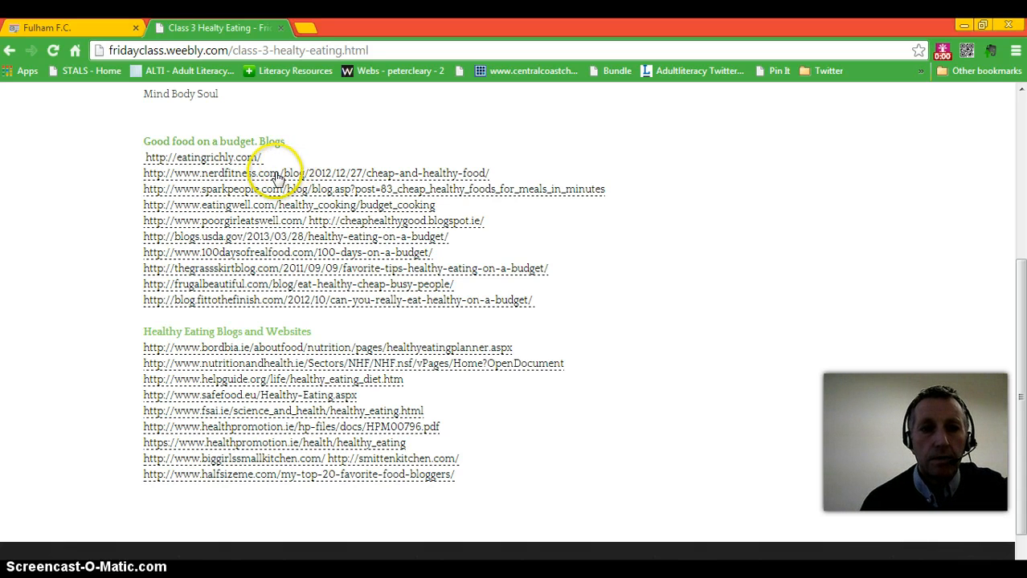
click(240, 158)
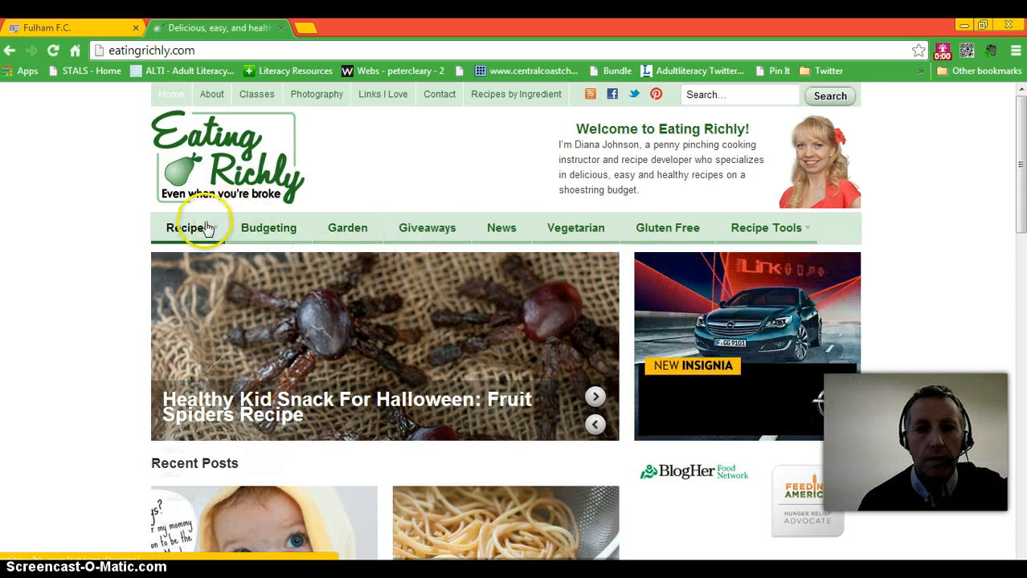
Open the Budgeting section of the Eating Richly site and display its list of recipe categories.
click(266, 230)
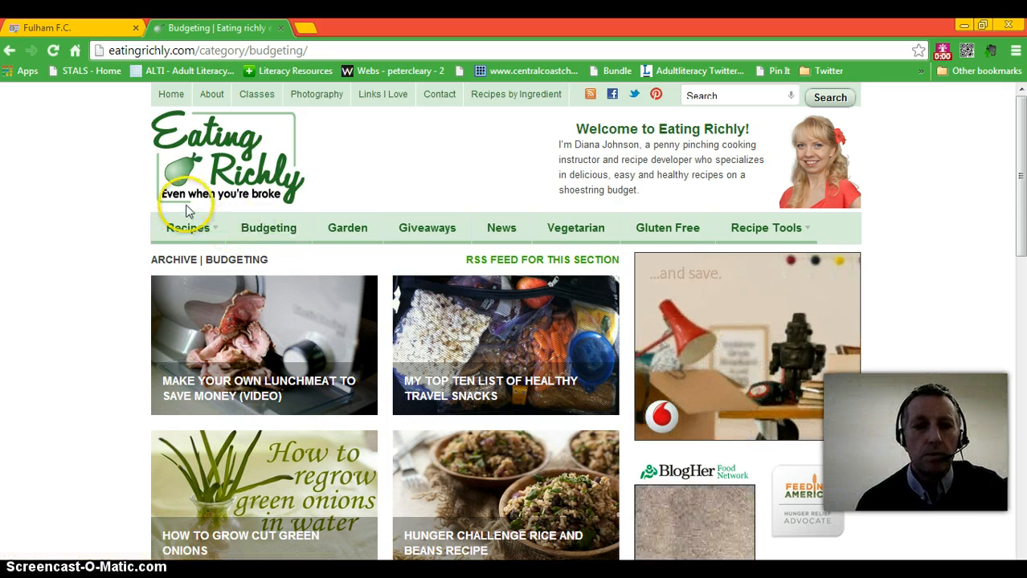
mouse_move(189, 231)
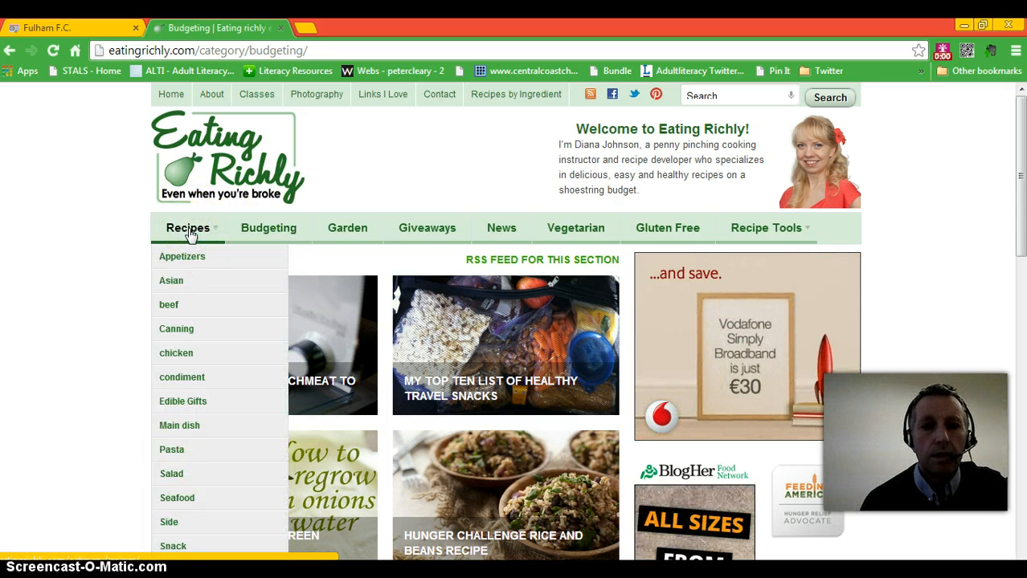